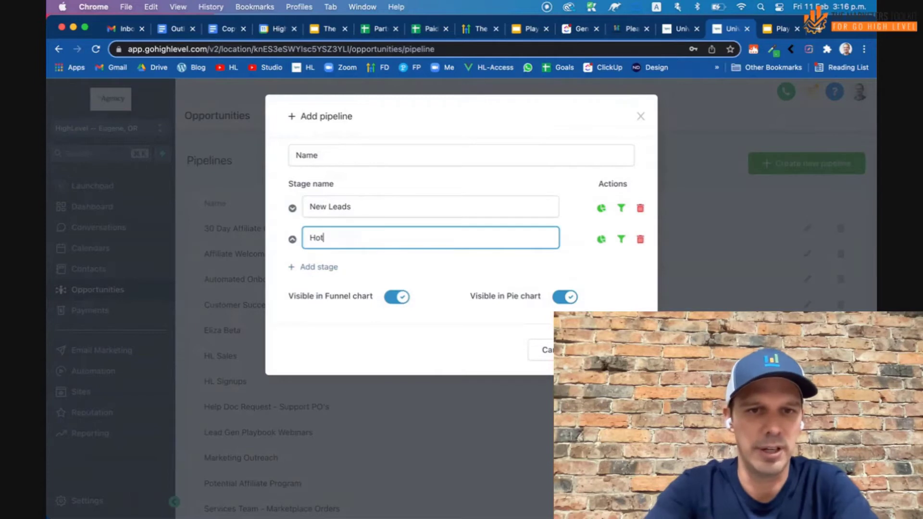
- Name the second stage of the new pipeline "Hot Leads" and add a third stage named "Appointment Booked"
type("Leads")
left_click(310, 266)
left_click(329, 267)
type("Appointment Booked")
- Add a fourth stage named "No Show" to the new pipeline and hide it from the funnel chart
left_click(312, 299)
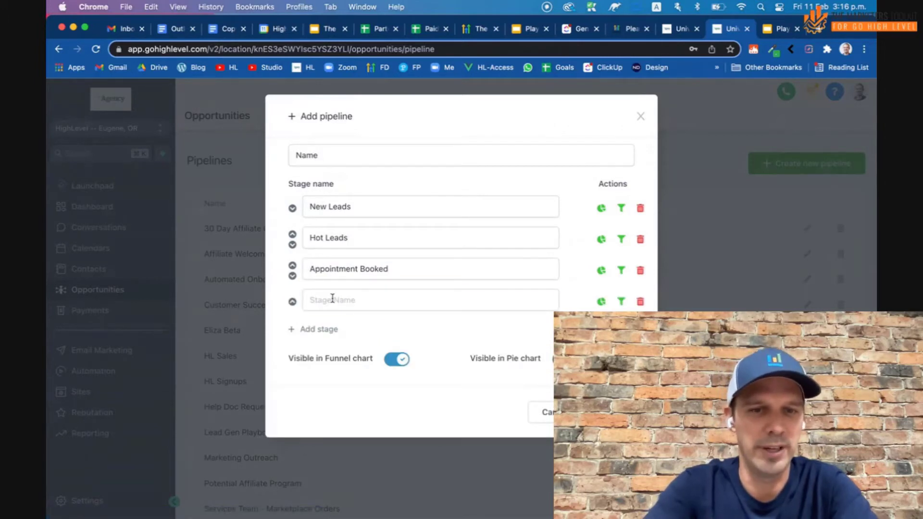
left_click(332, 298)
type("No Shows")
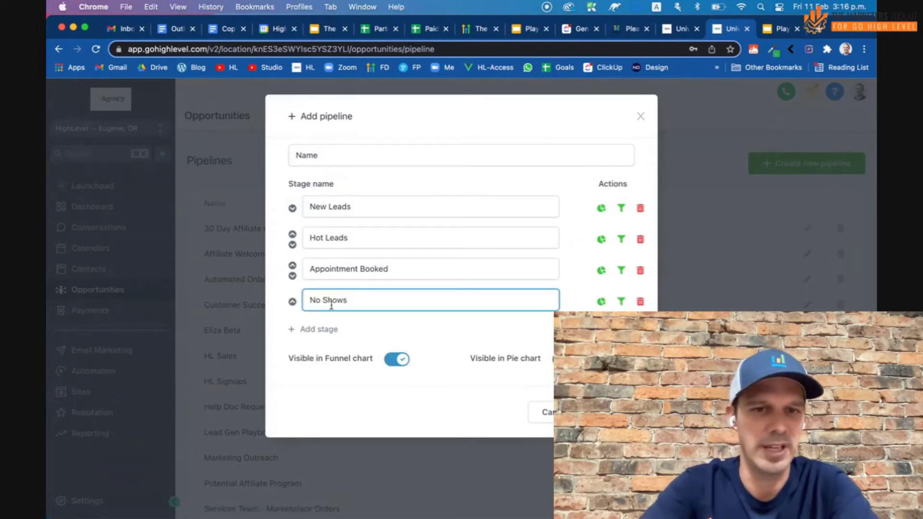
key("BackSpace")
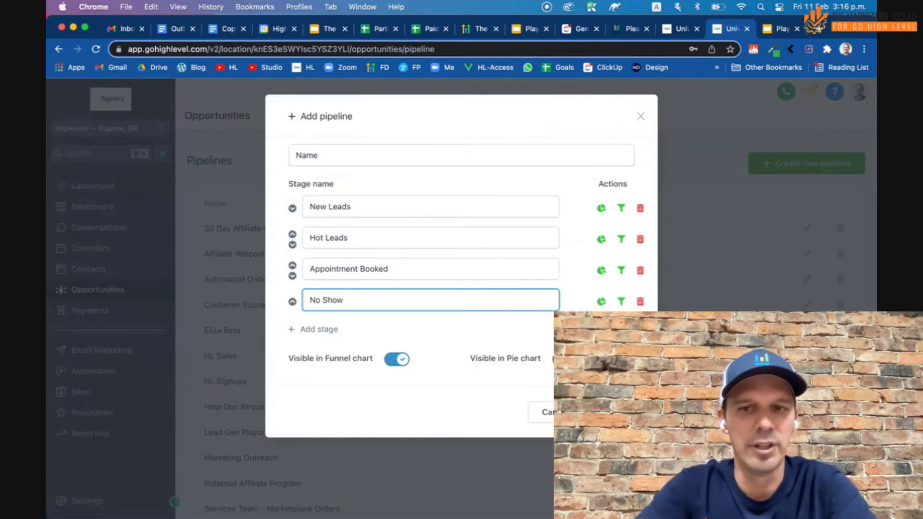
left_click(620, 302)
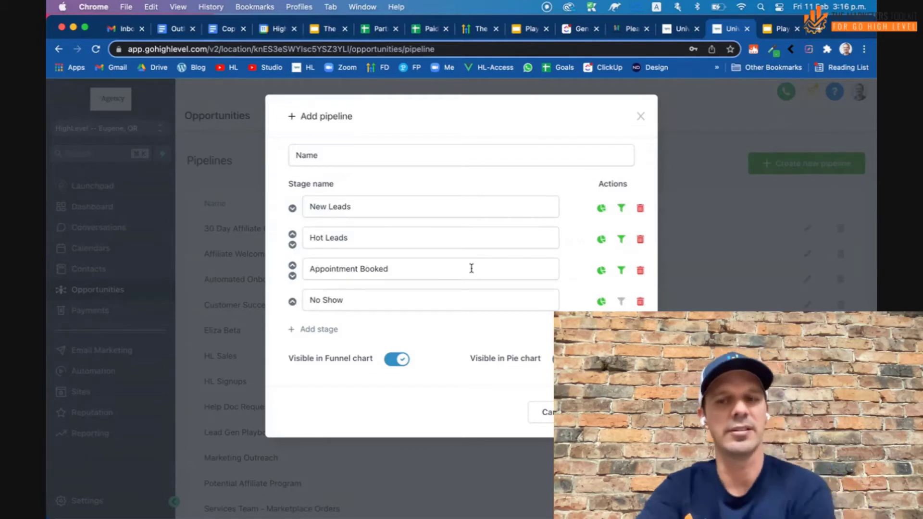
- Switch to the Google Slides presentation and advance to the slide with the pie chart on non-traditional stages
left_click(774, 36)
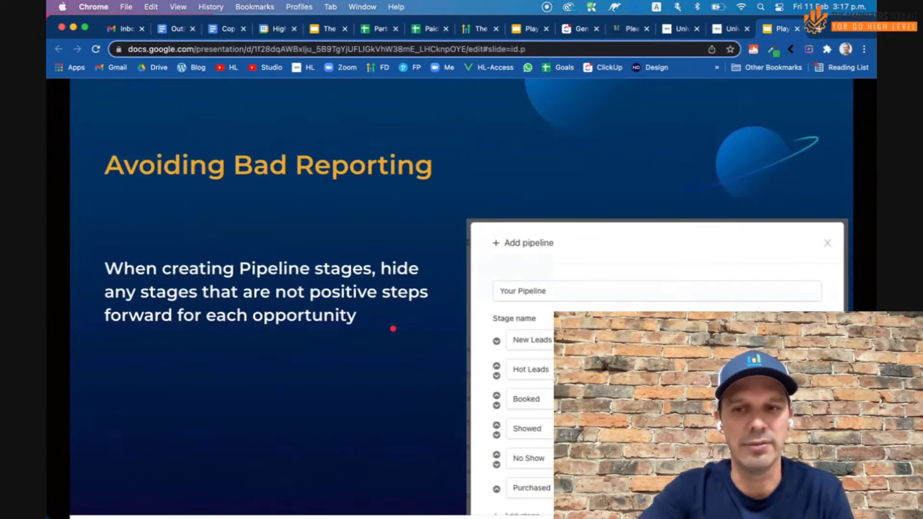
mouse_move(146, 487)
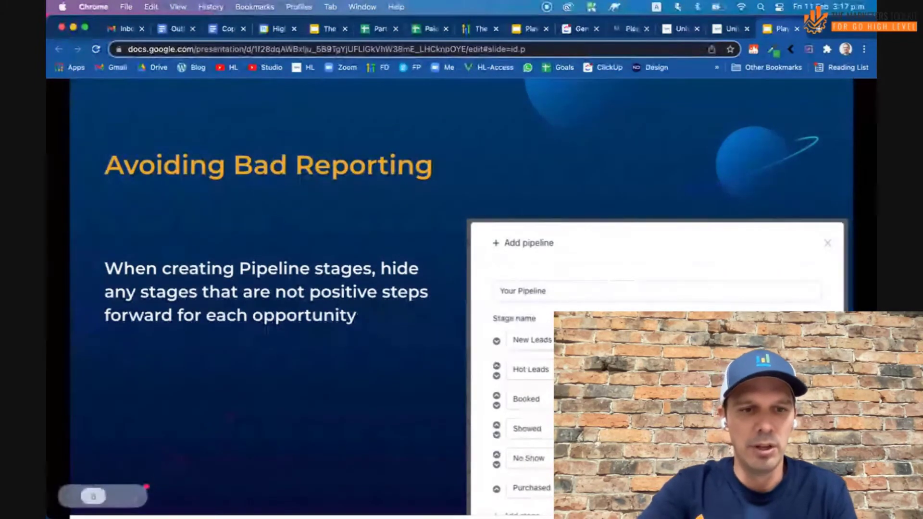
left_click(124, 497)
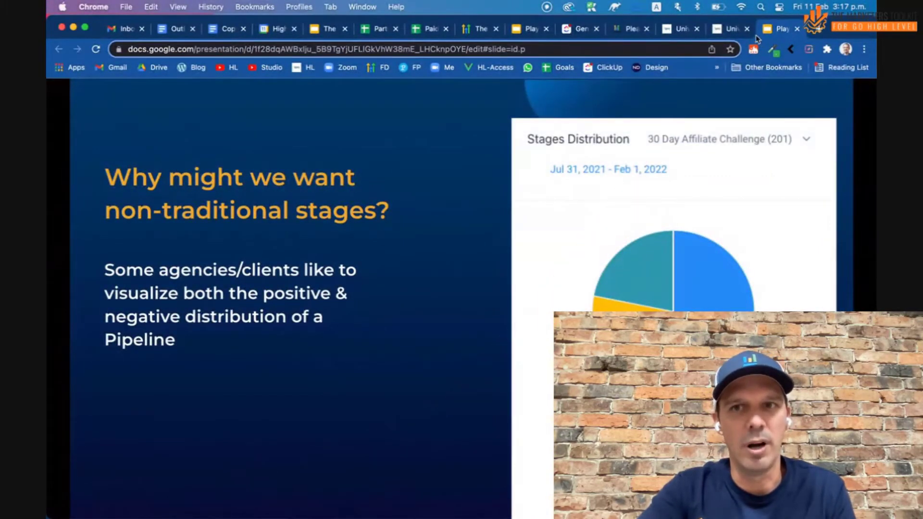
- Return to HighLevel, discard the unsaved pipeline, and examine the dashboard's funnel and stages distribution charts alongside the slide
left_click(728, 29)
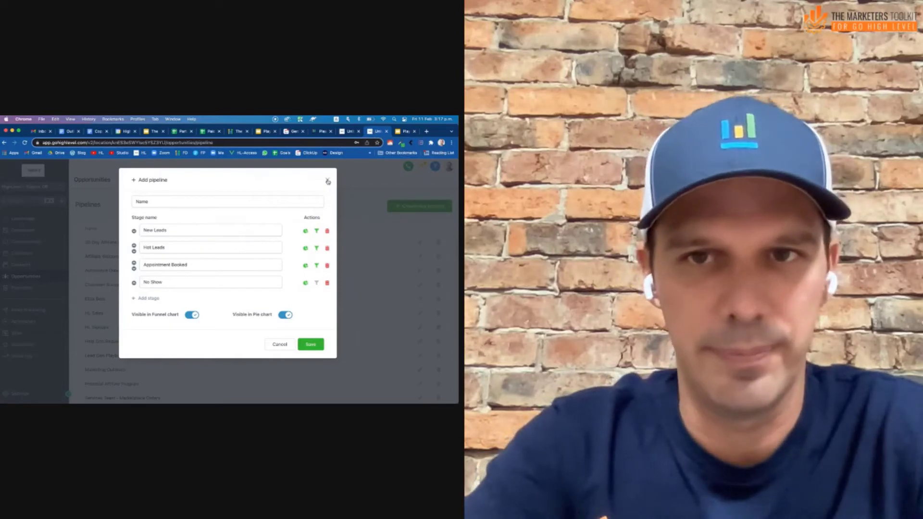
key("Escape")
left_click(22, 230)
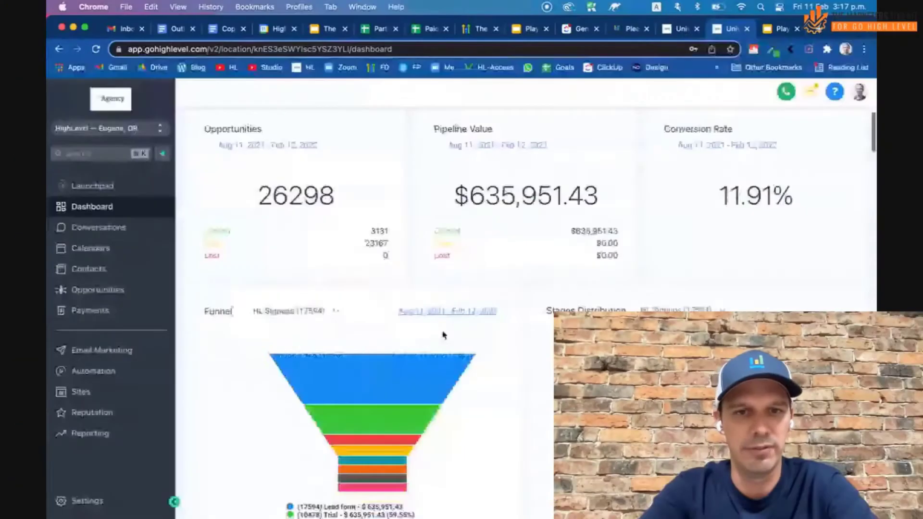
scroll(372, 295, "down", 5)
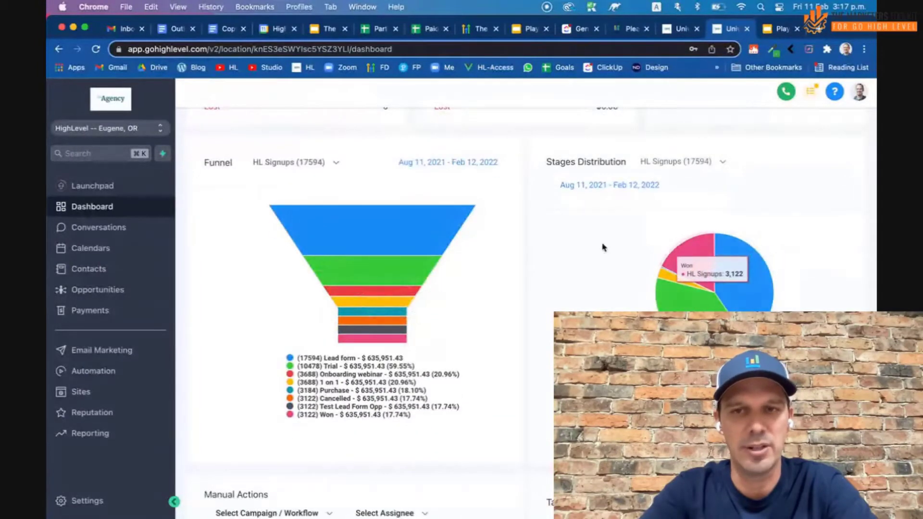
left_click(767, 31)
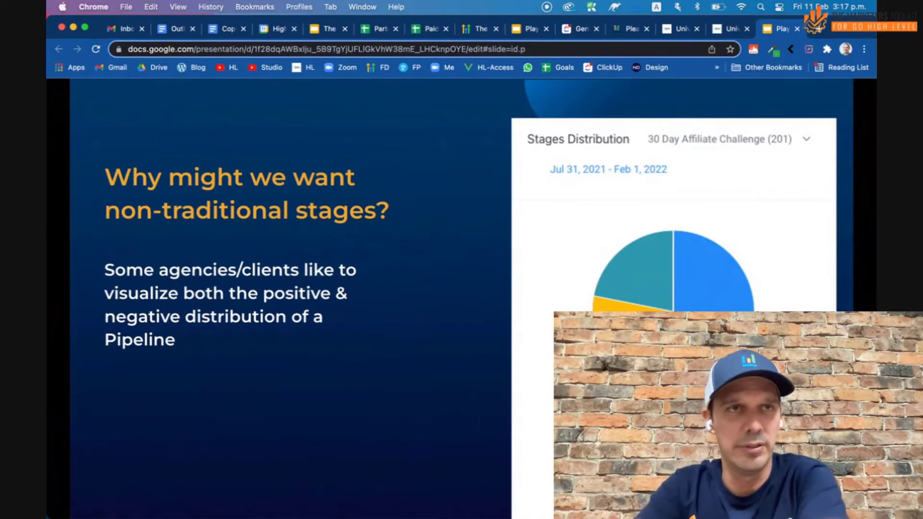
left_click(728, 36)
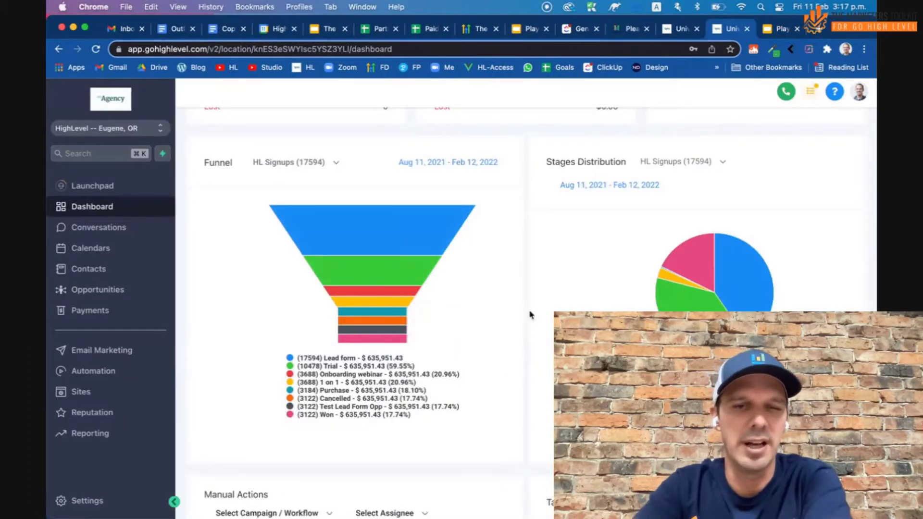
- Switch to the Google Slides presentation and advance to the slide "The Anatomy of an Opportunity"
left_click(778, 29)
left_click(119, 498)
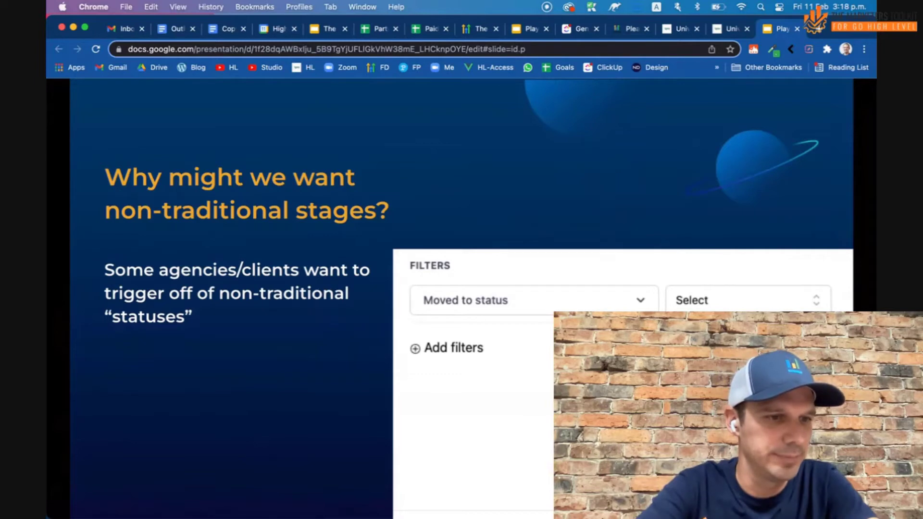
mouse_move(251, 469)
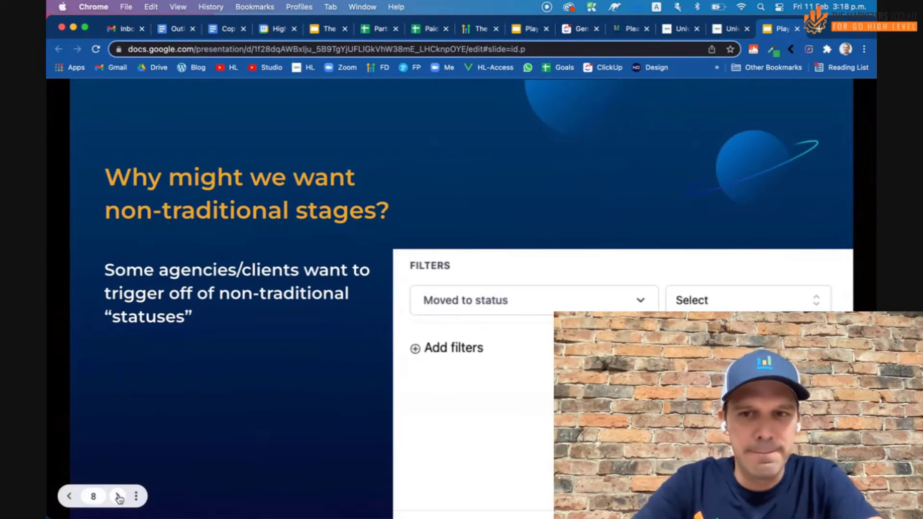
left_click(118, 496)
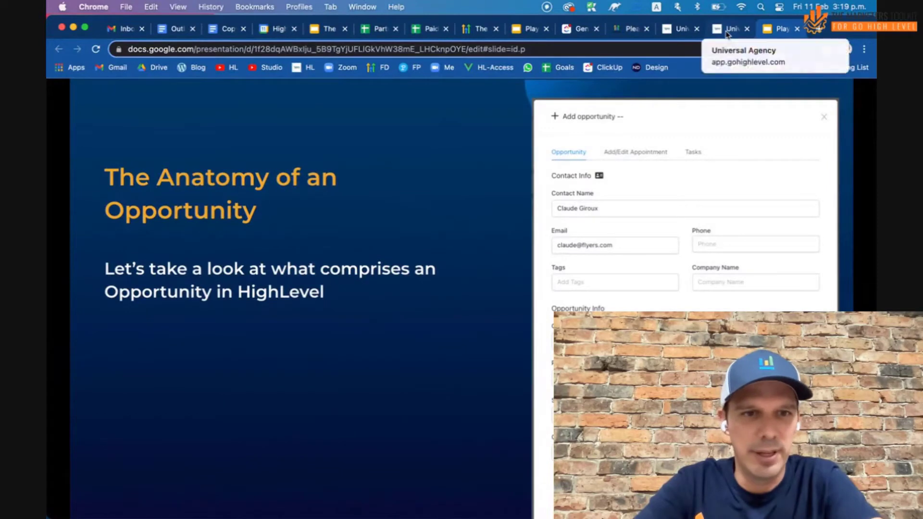
- Return to HighLevel, show the opportunities of the Sandbox sub-account, and dismiss the expired Google integration notice
left_click(725, 29)
left_click(92, 287)
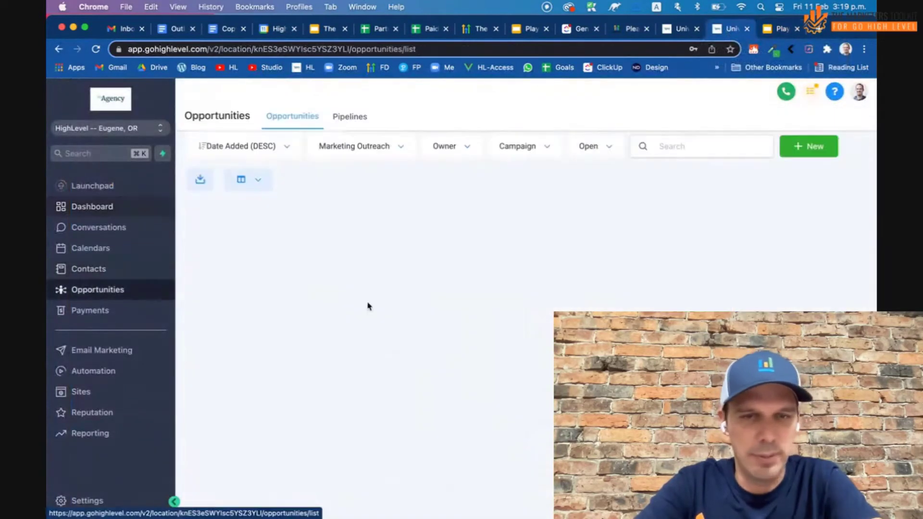
left_click(138, 127)
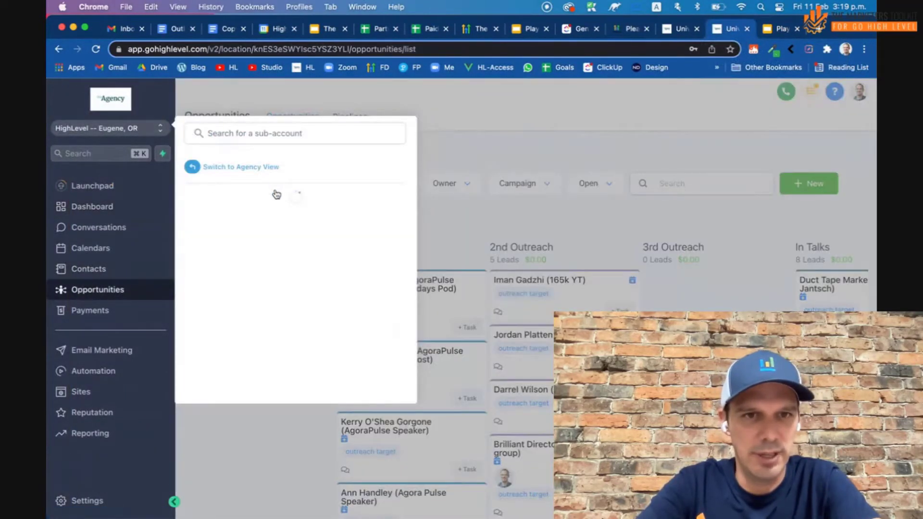
left_click(285, 288)
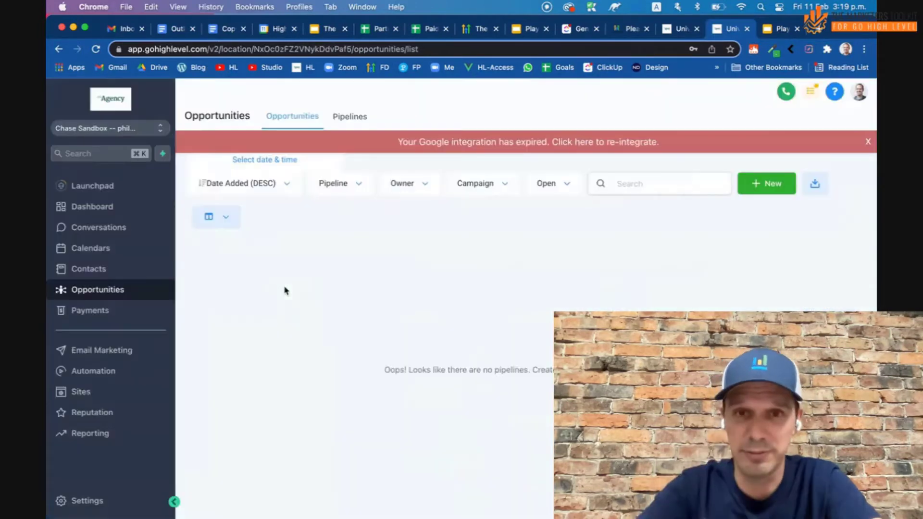
left_click(869, 143)
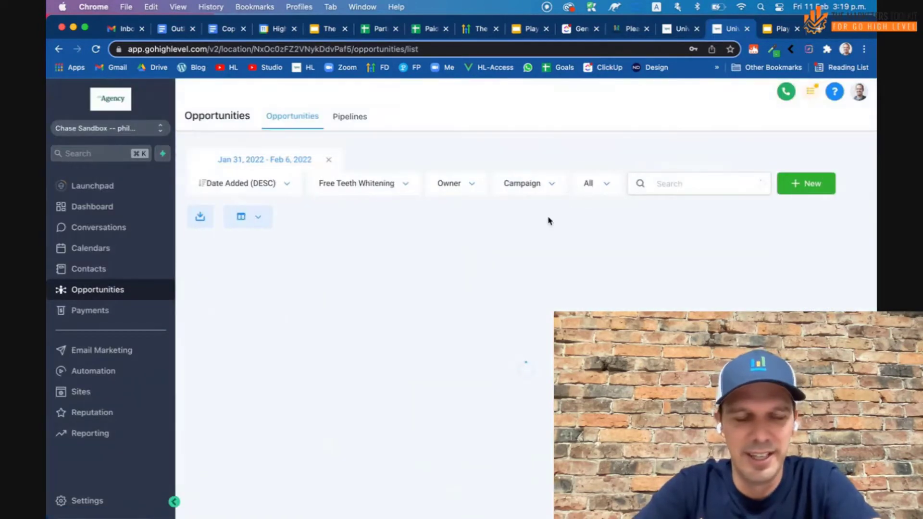
- Open the opportunity in the Free Teeth Whitening pipeline for editing and show its contact and opportunity info
left_click(443, 285)
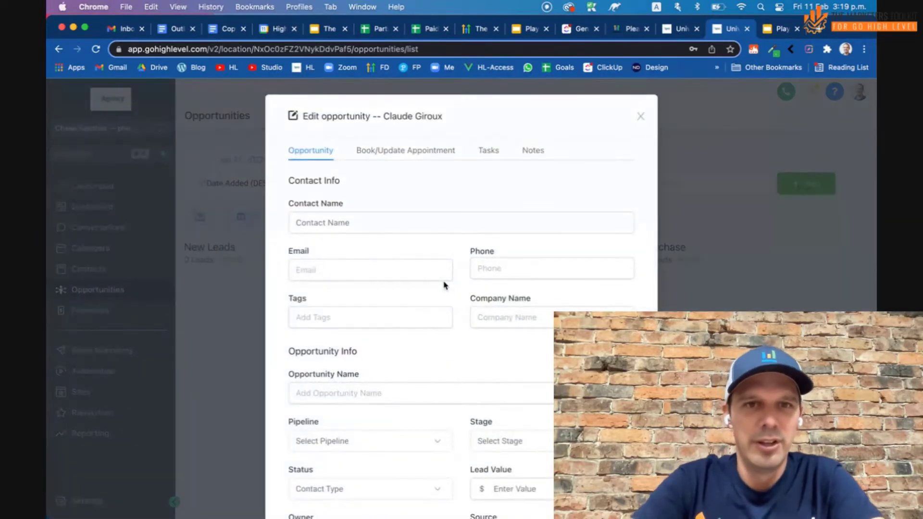
left_click(641, 116)
left_click(454, 291)
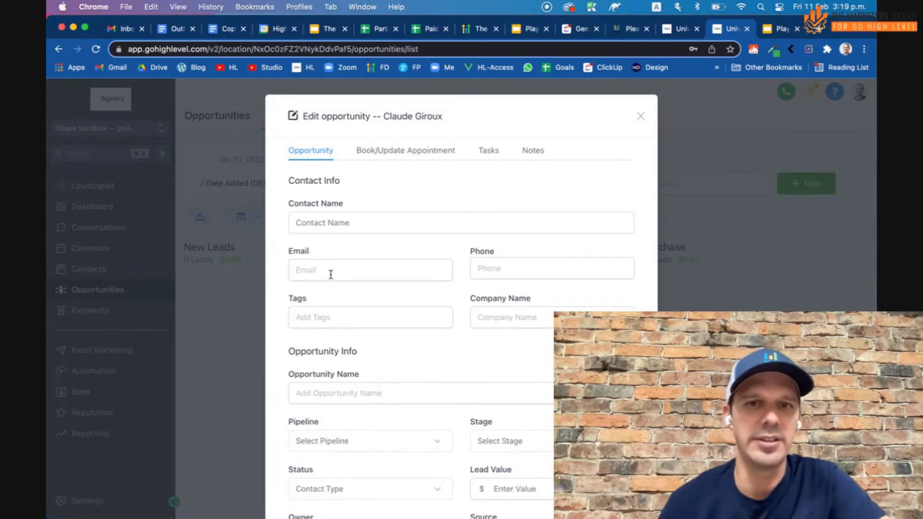
scroll(383, 313, "down", 5)
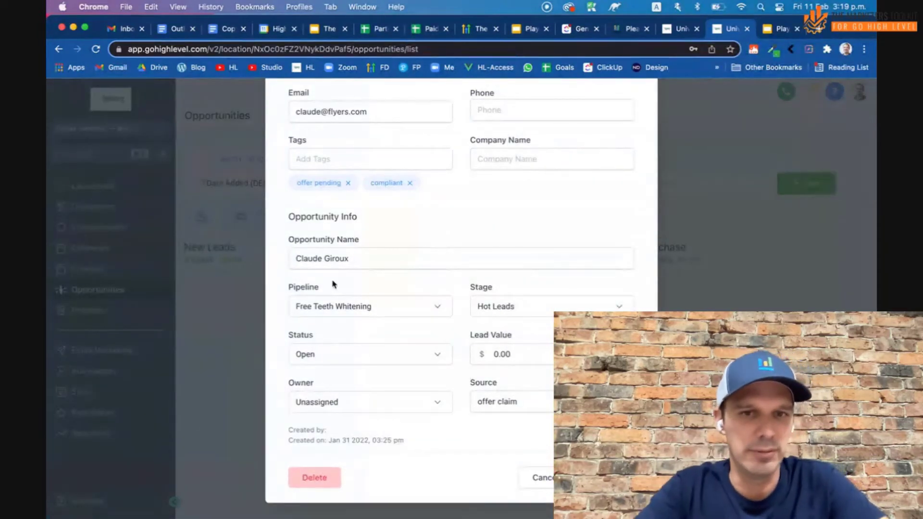
- Examine the opportunity's name and the options available for its pipeline and status without changing them
left_click_drag(349, 259, 289, 259)
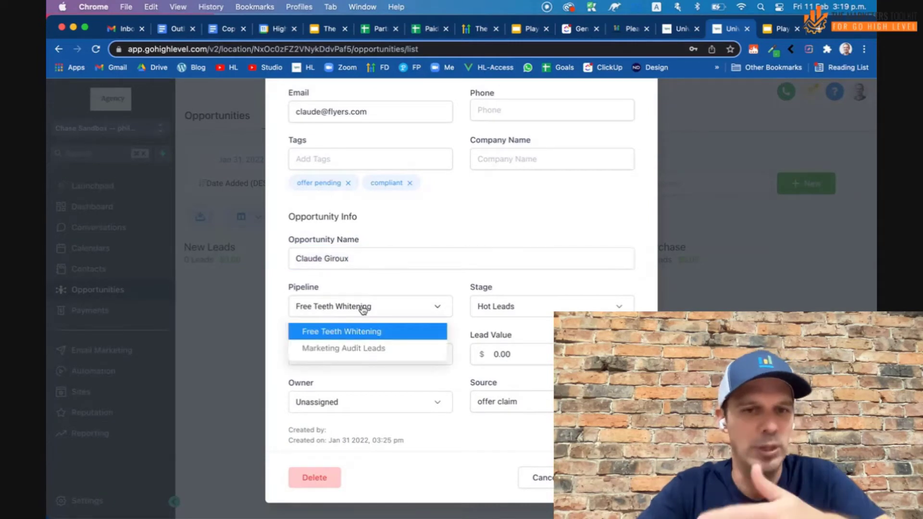
left_click(387, 300)
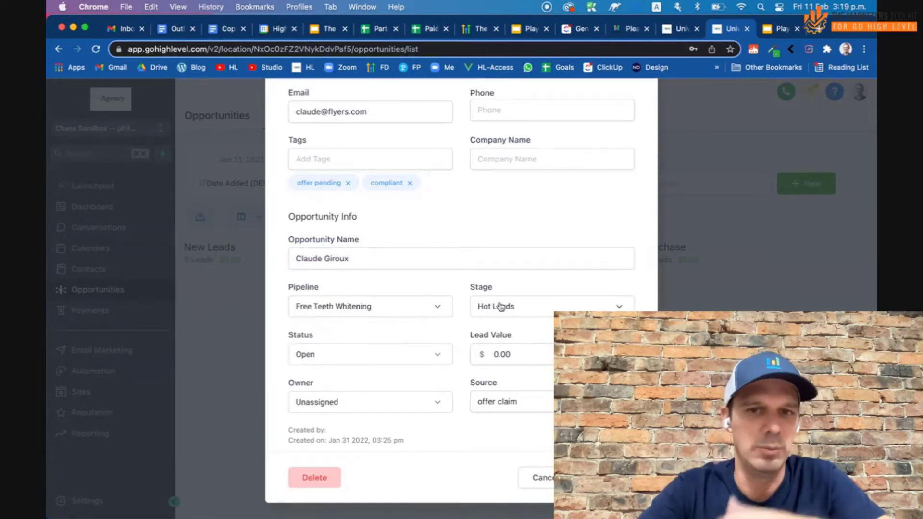
left_click(412, 359)
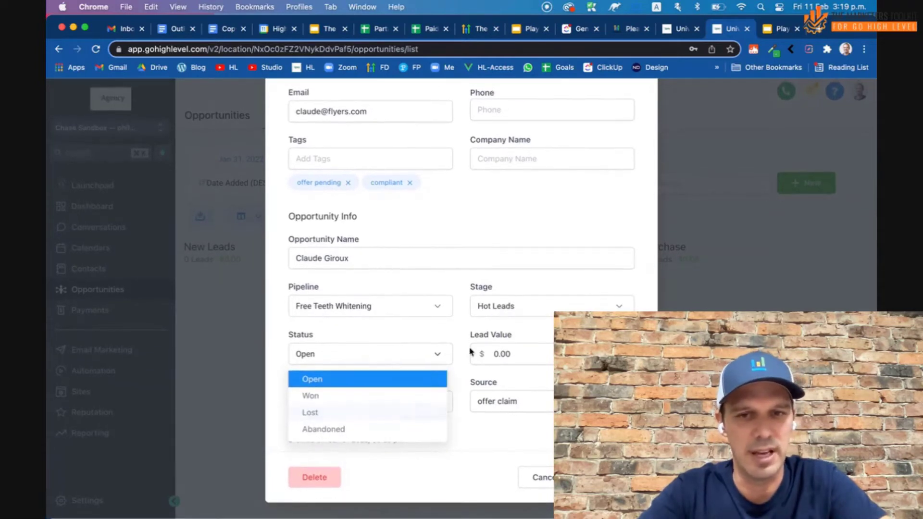
left_click(464, 365)
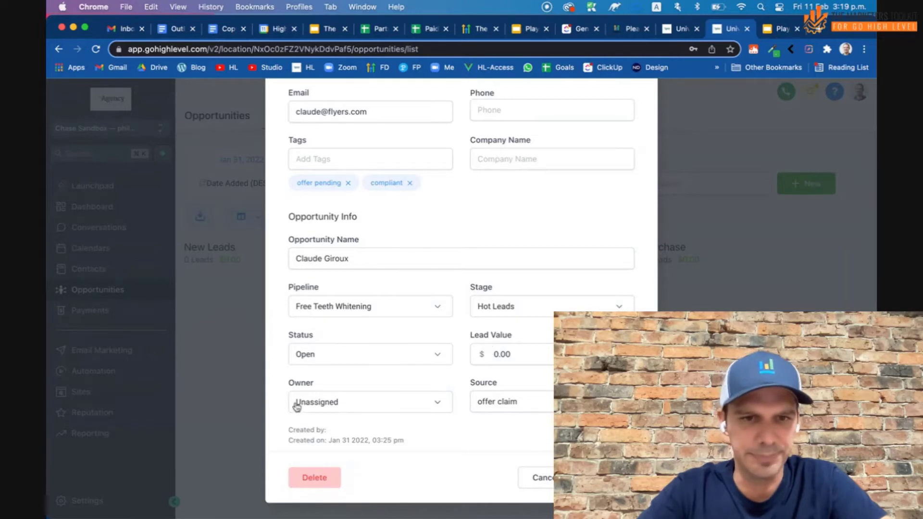
- Examine the available owners and the source of the opportunity, leaving both as they are
left_click(317, 405)
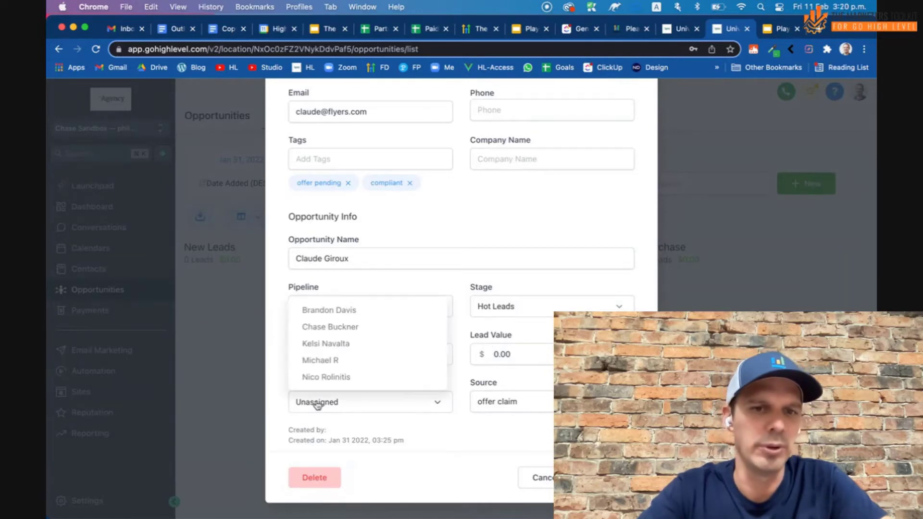
left_click(286, 408)
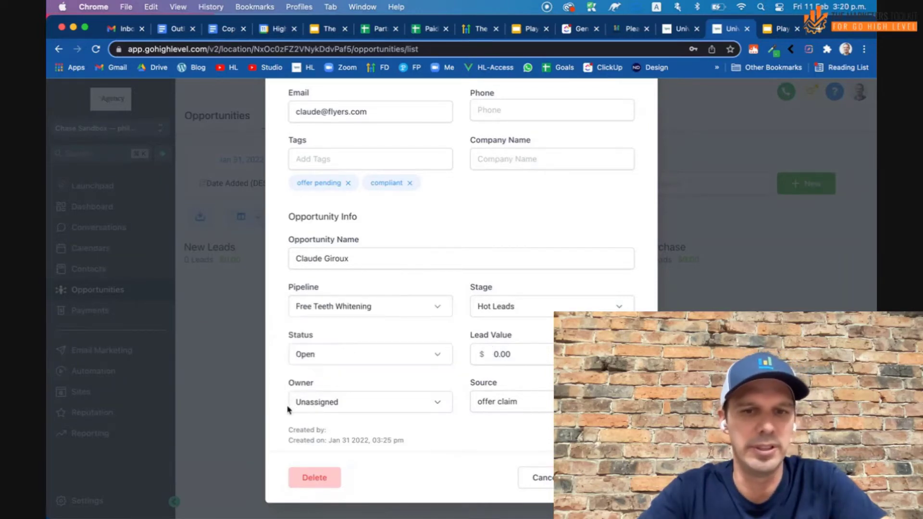
double_click(508, 402)
triple_click(494, 406)
left_click(464, 430)
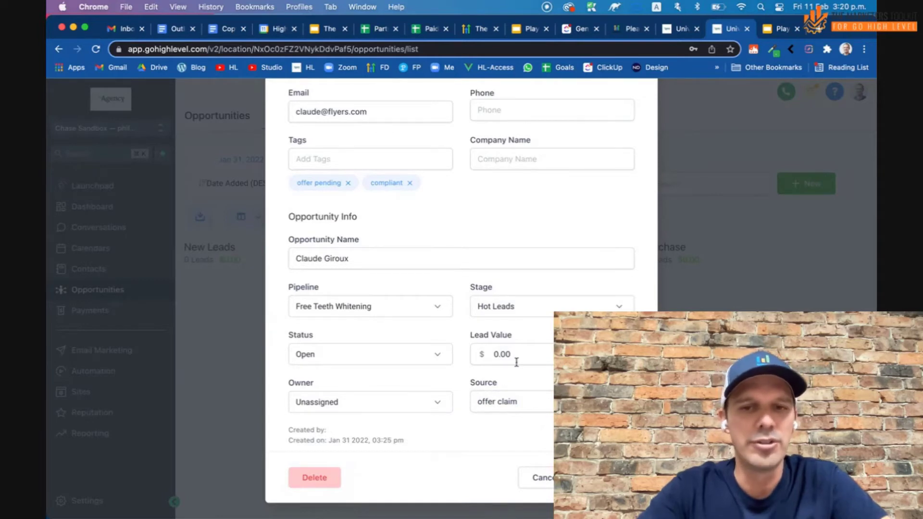
- Set the opportunity's lead value to 2000 dollars
scroll(516, 362, "up", 3)
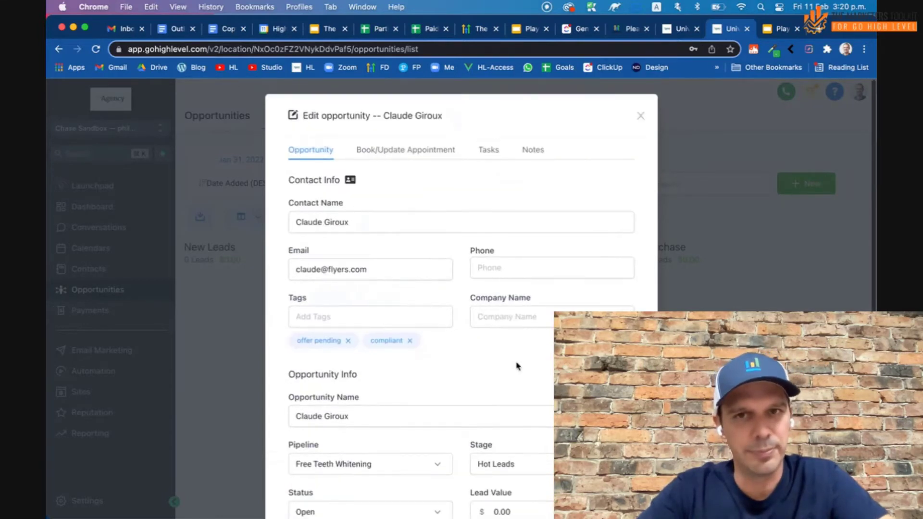
scroll(516, 362, "down", 3)
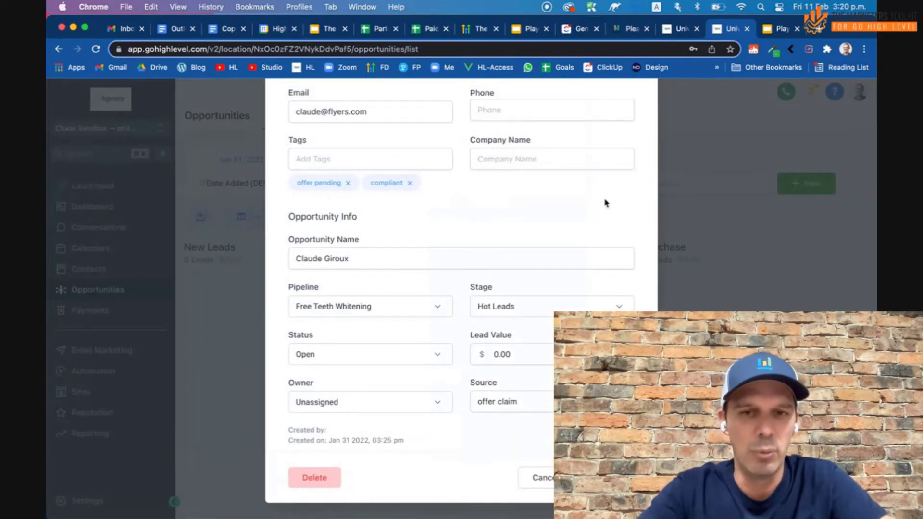
scroll(606, 202, "up", 1)
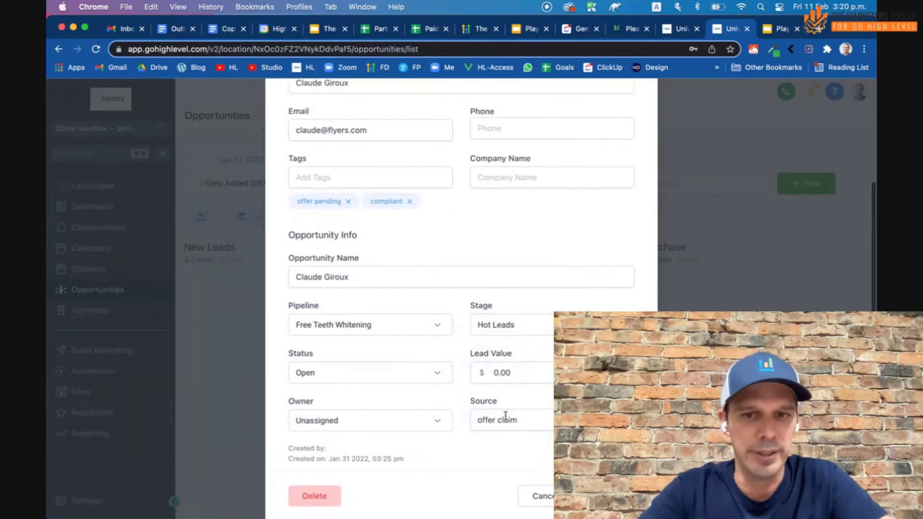
left_click(521, 380)
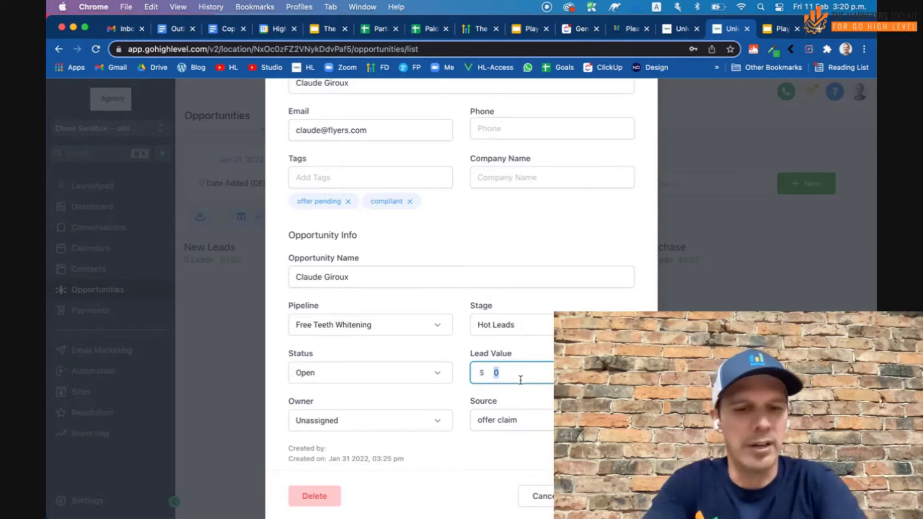
type("2000")
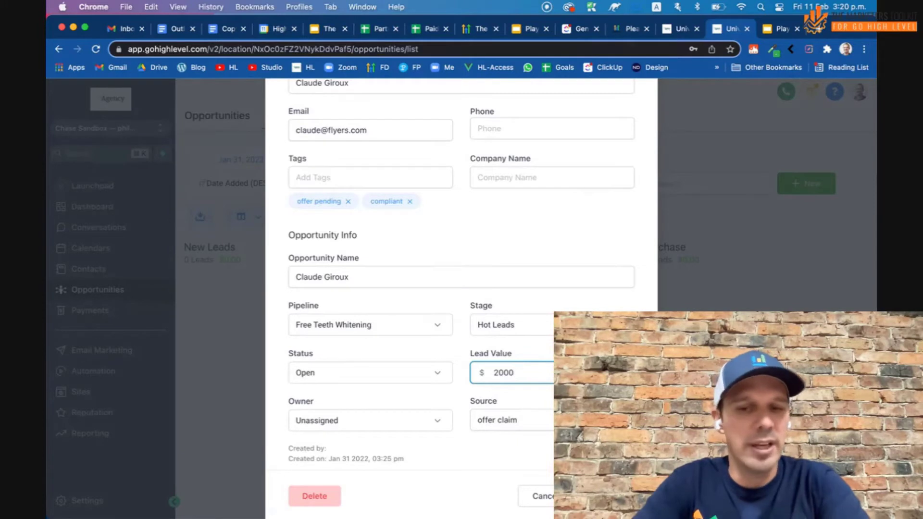
key("Tab")
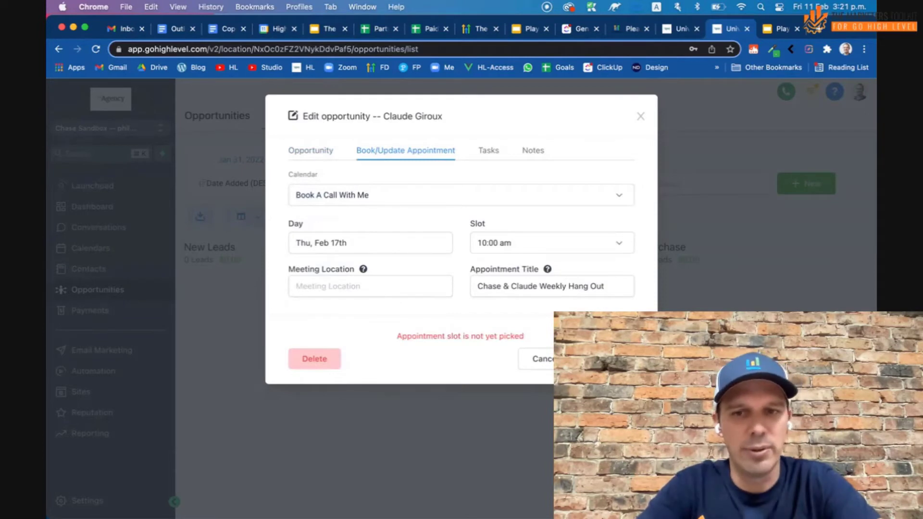
- Close the opportunity without saving and review the opportunity, pipeline value and funnel reporting on the dashboard
left_click(641, 117)
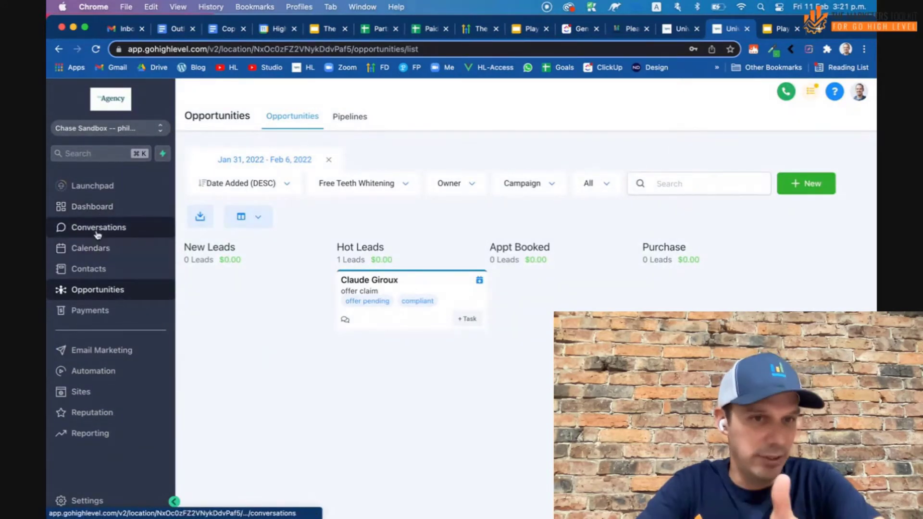
left_click(98, 214)
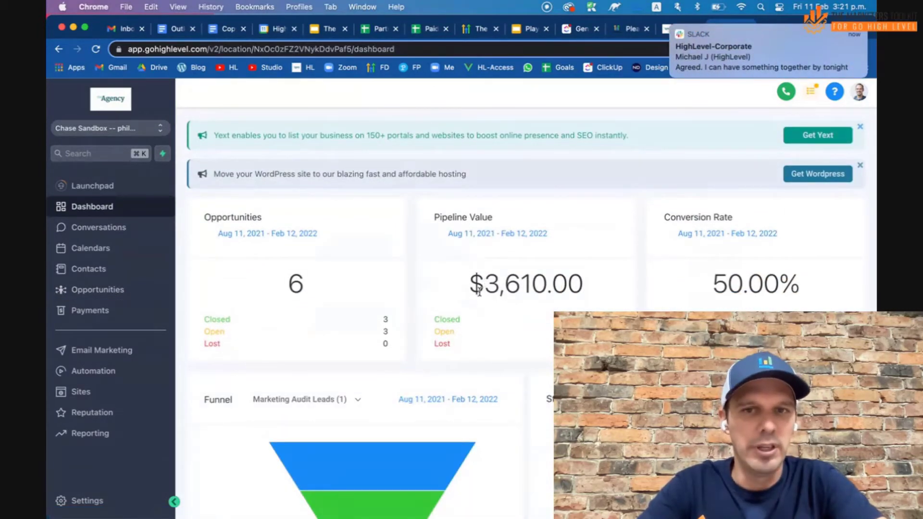
scroll(504, 317, "down", 3)
scroll(453, 288, "up", 3)
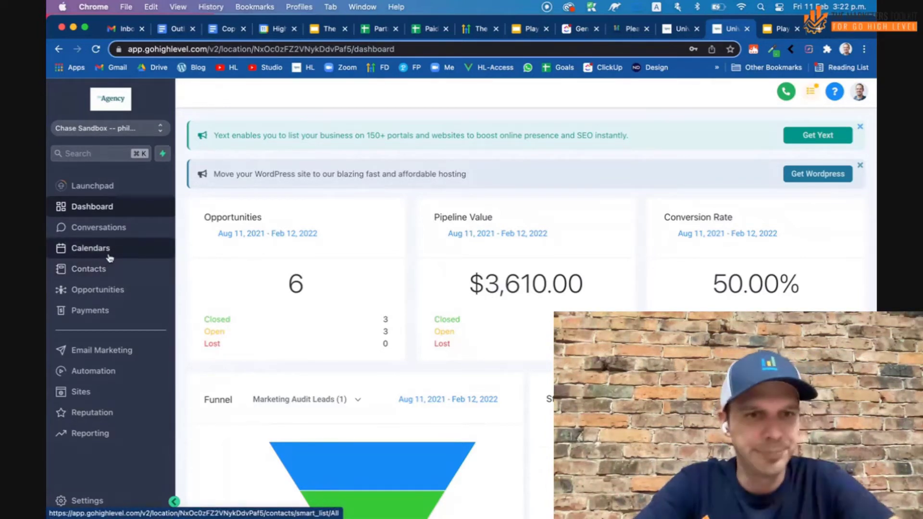
- Reopen the Hot Leads opportunity in the Free Teeth Whitening pipeline and examine its lead value, source and contact info without changing them
left_click(92, 293)
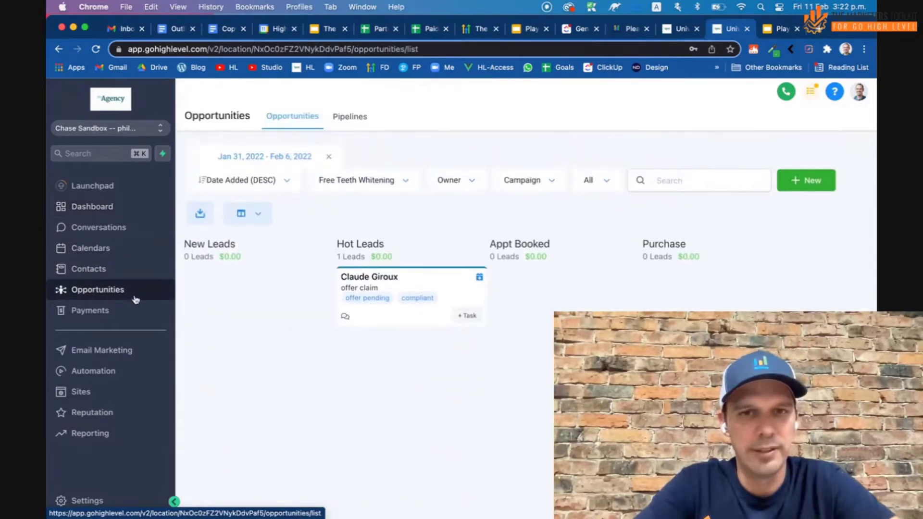
left_click(368, 288)
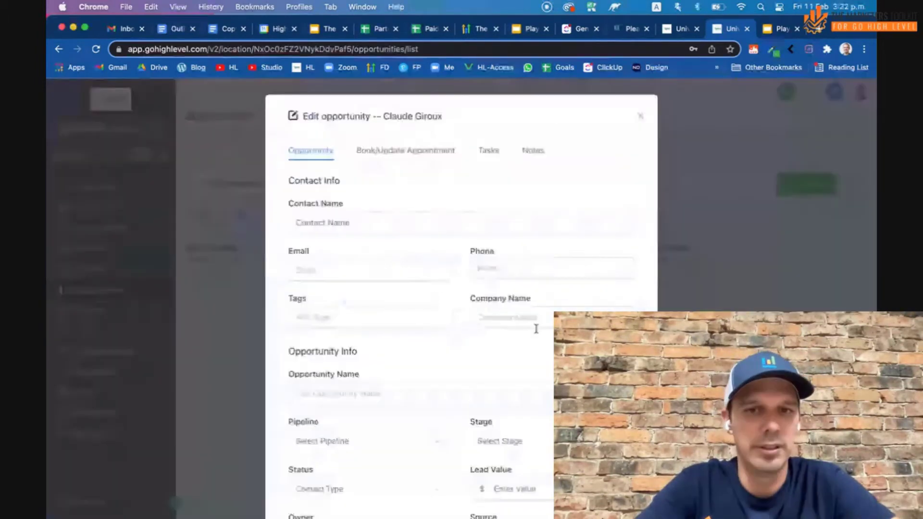
scroll(527, 357, "down", 3)
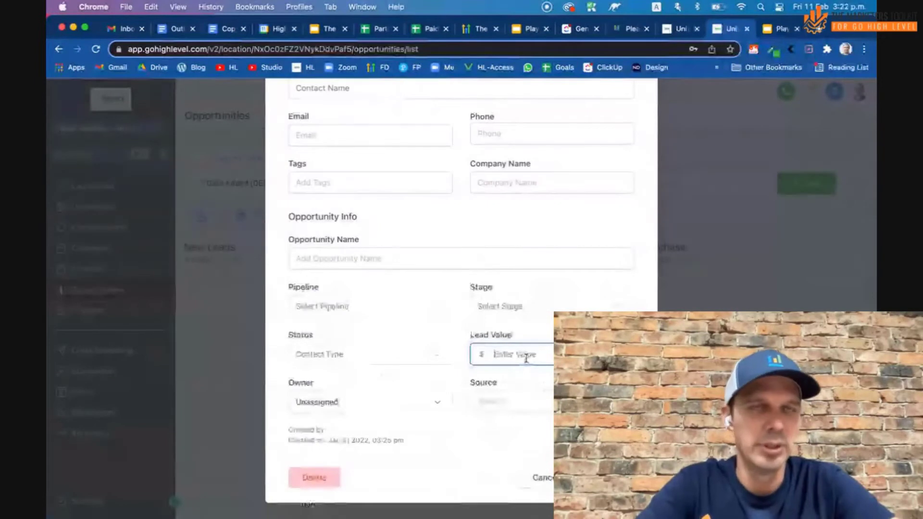
left_click(527, 356)
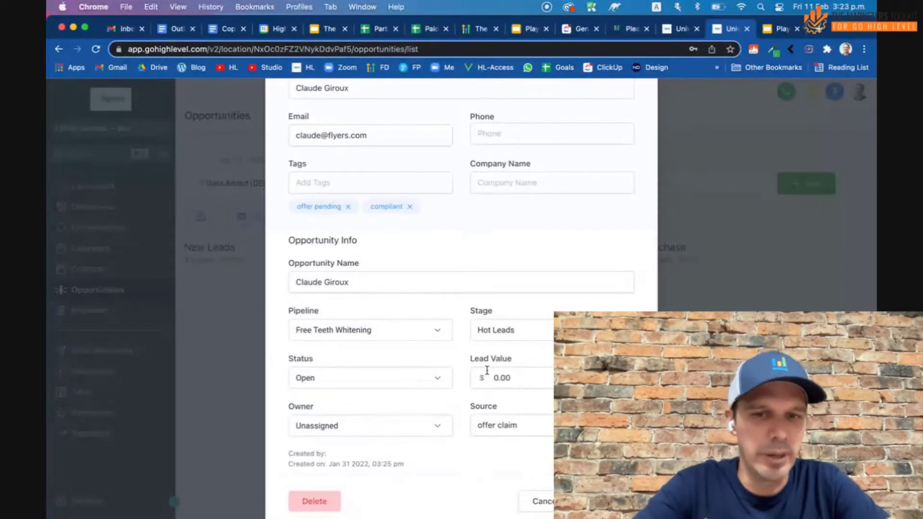
left_click(501, 381)
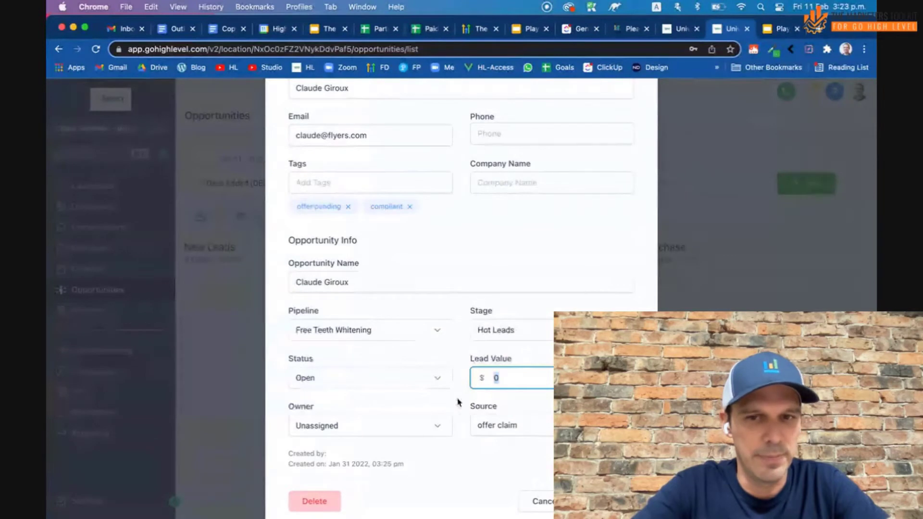
scroll(457, 402, "down", 1)
triple_click(518, 405)
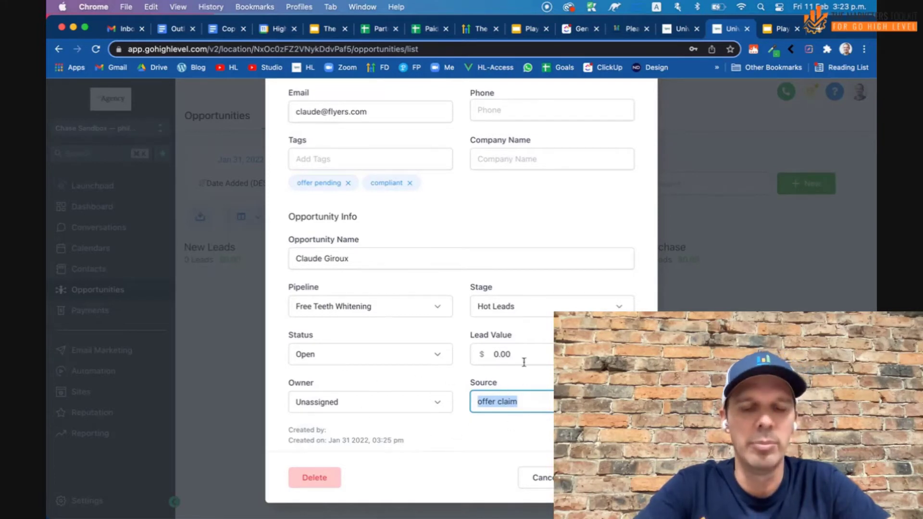
scroll(523, 403, "up", 5)
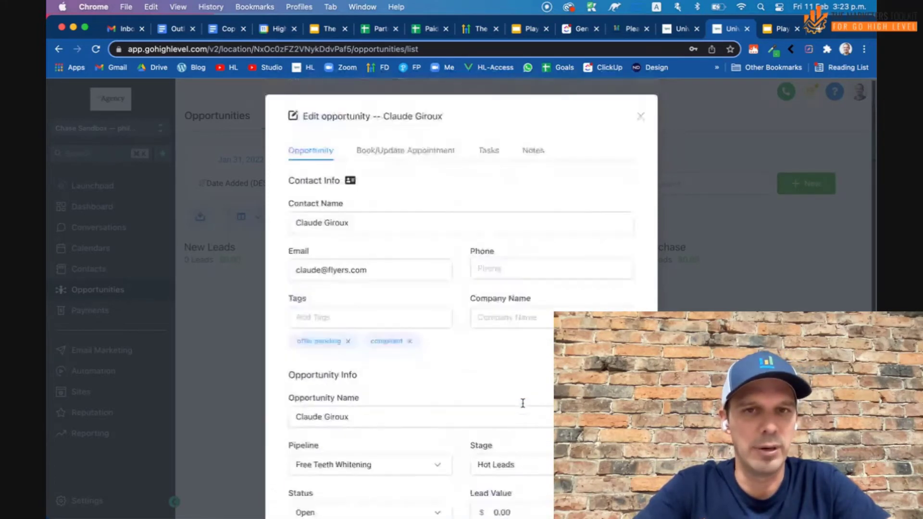
scroll(525, 402, "down", 5)
scroll(525, 399, "up", 5)
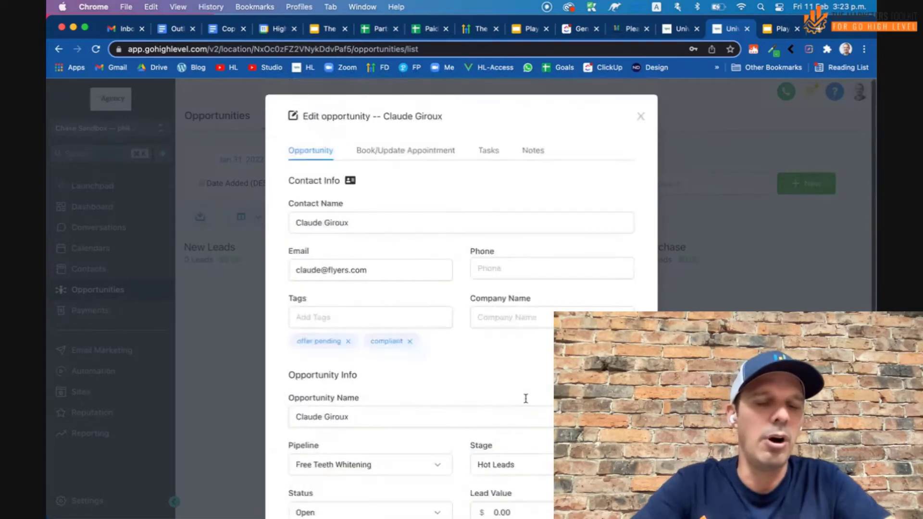
- Look through the opportunity's appointment booking, tasks and notes sections, and close it without saving
left_click(409, 152)
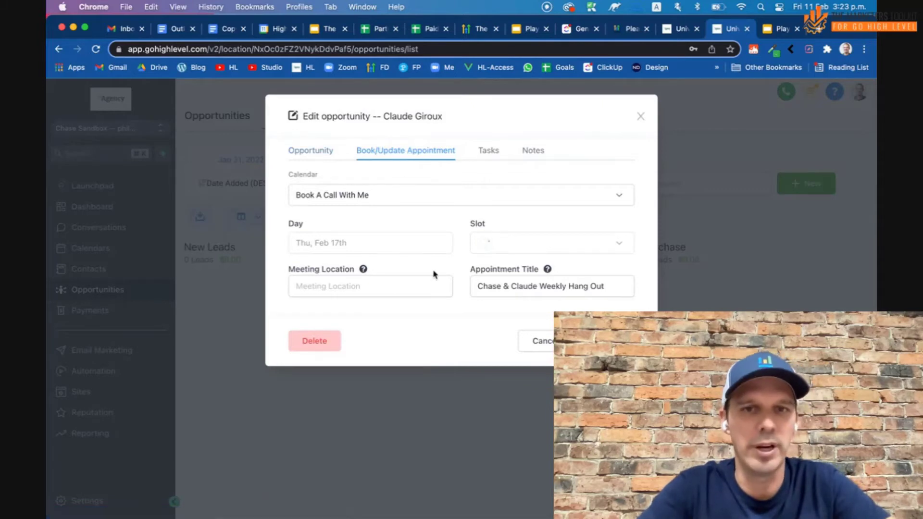
left_click(490, 153)
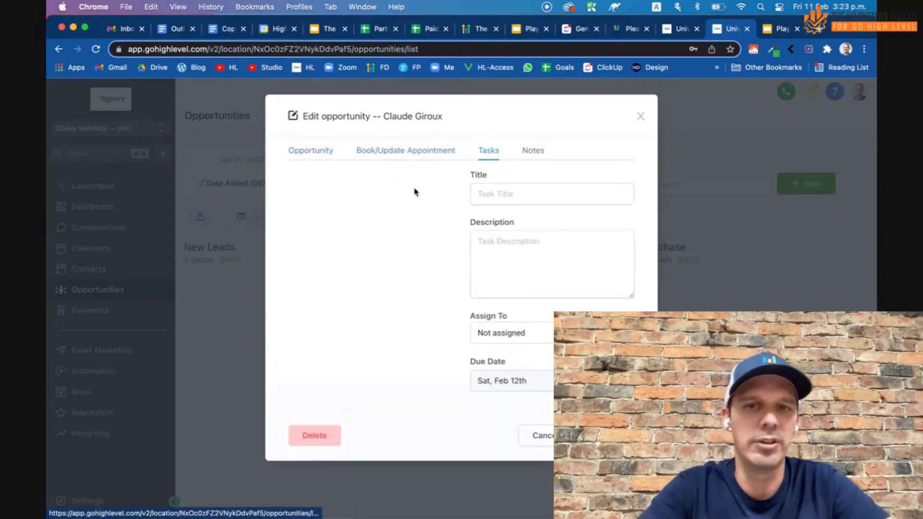
left_click(538, 154)
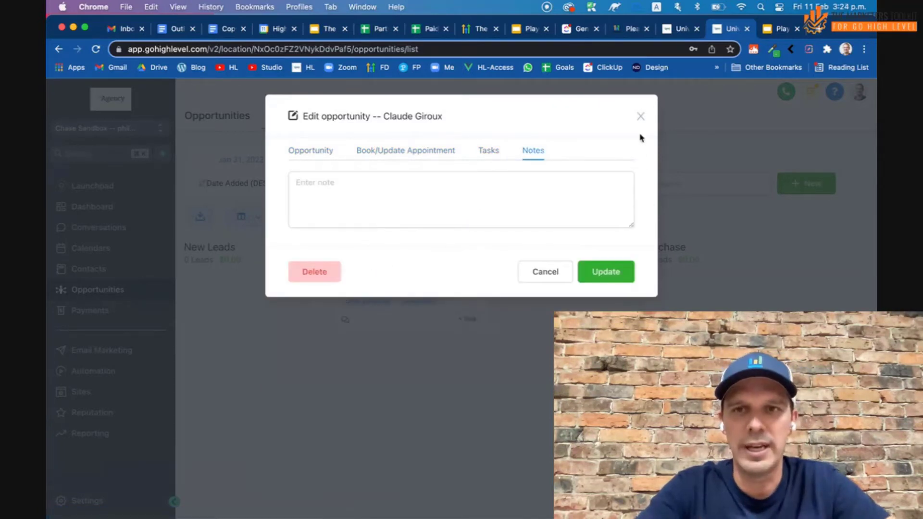
left_click(641, 117)
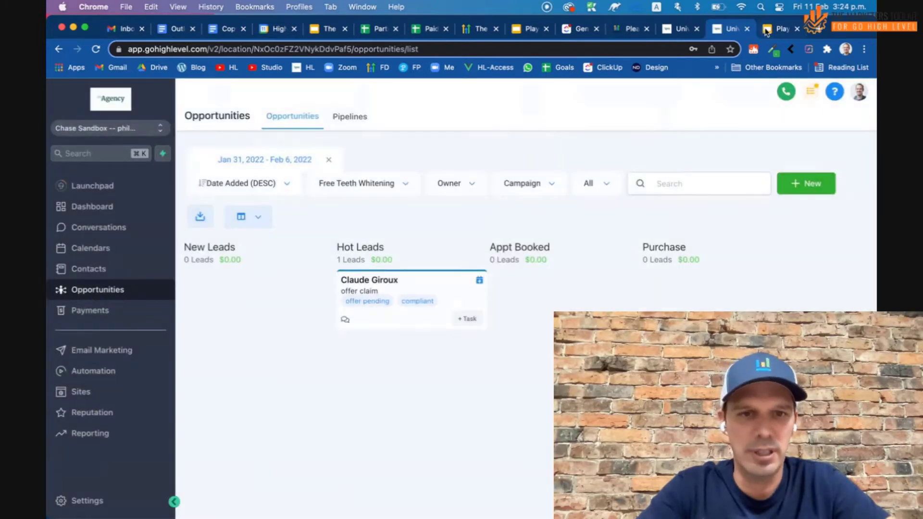
- Switch to the Google Slides presentation and advance to the slide "Filter Contacts Based on Opportunity Information"
left_click(767, 30)
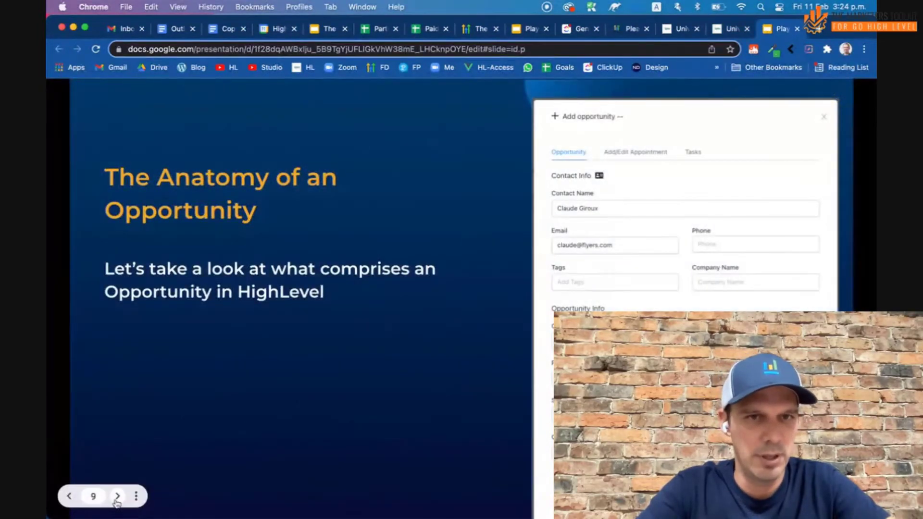
left_click(117, 497)
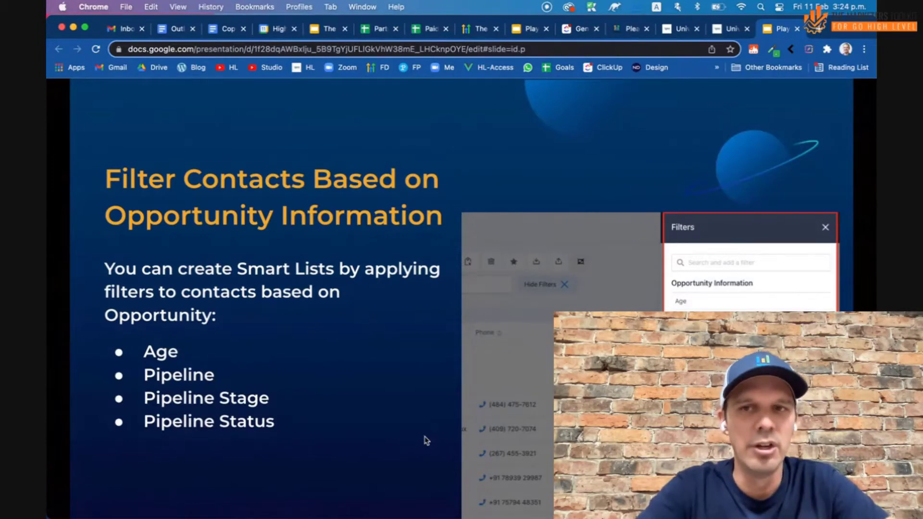
- Switch back to HighLevel and open the contacts' smart lists
left_click(727, 29)
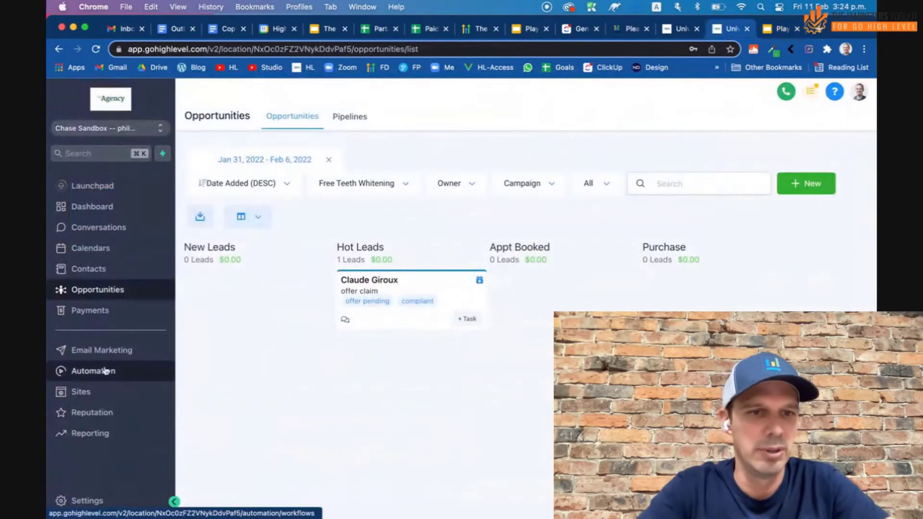
left_click(91, 271)
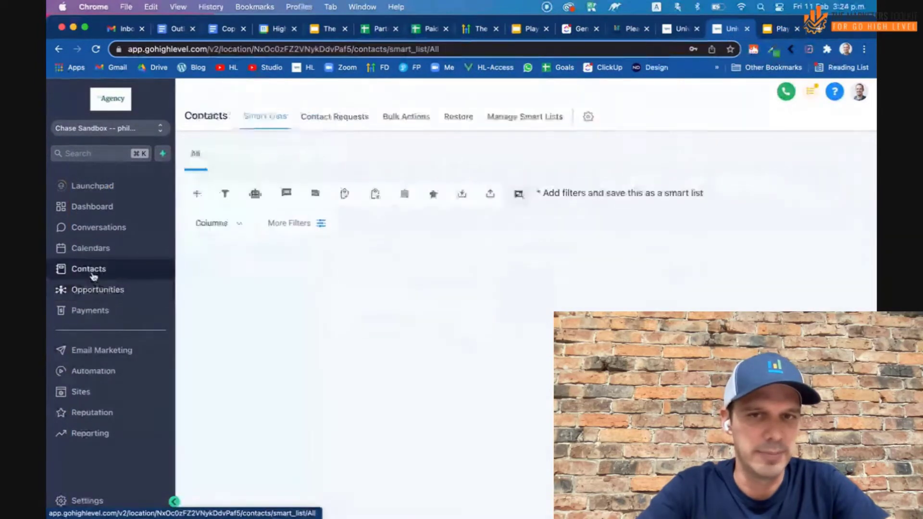